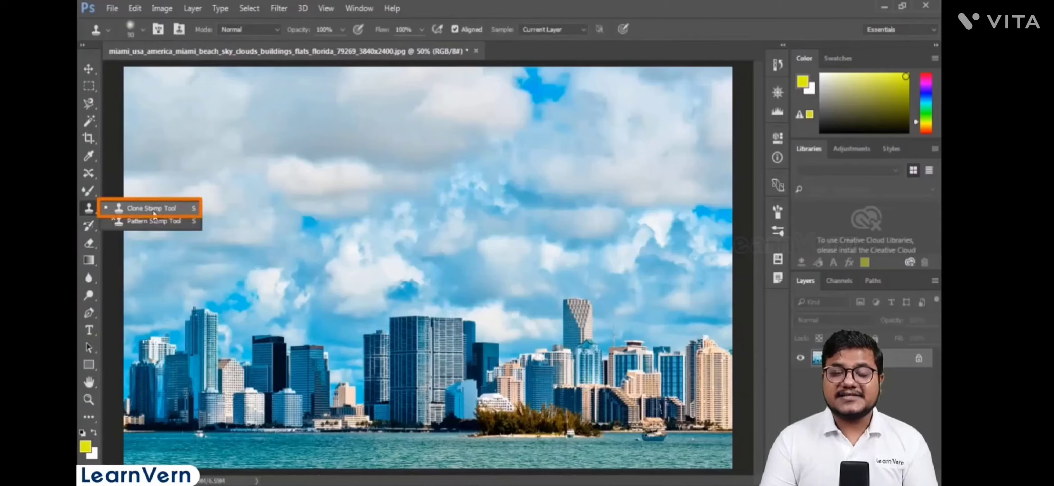
Step: Sample the cloudy sky with the Clone Stamp tool and paint it over the city skyline down to the waterline
left_click(154, 210)
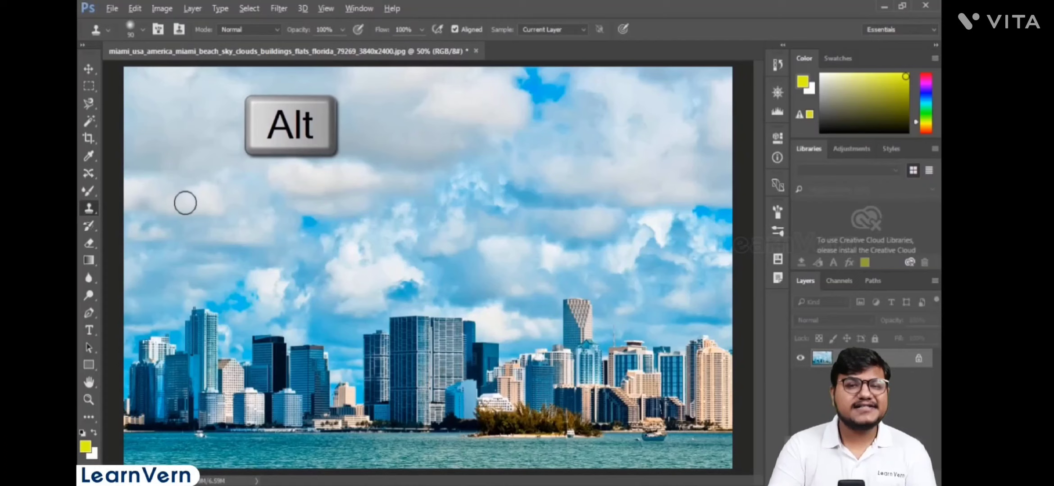
key("alt")
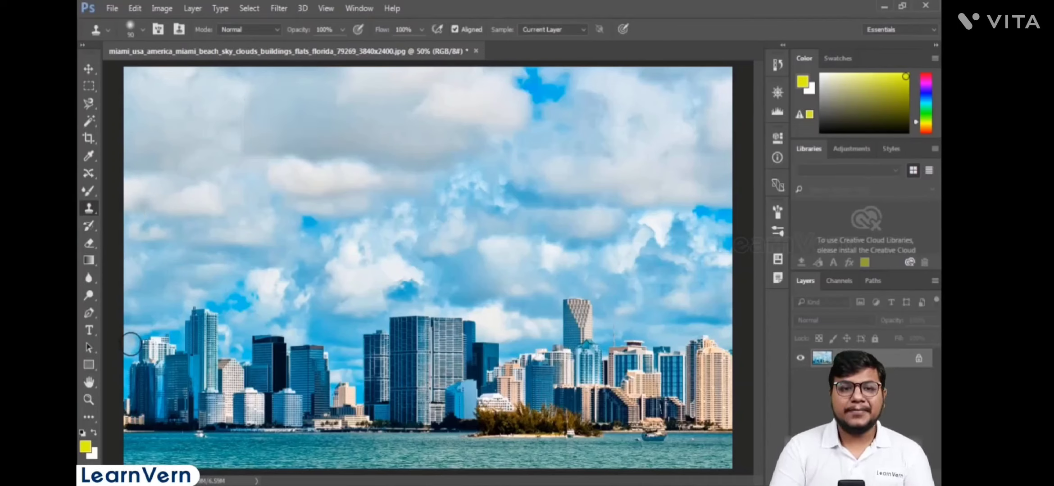
mouse_move(131, 324)
left_mouse_down()
mouse_move(372, 347)
mouse_move(357, 328)
mouse_move(388, 348)
mouse_move(416, 346)
mouse_move(373, 355)
mouse_move(512, 327)
mouse_move(416, 332)
mouse_move(398, 337)
mouse_move(520, 320)
mouse_move(568, 327)
mouse_move(490, 343)
mouse_move(544, 329)
mouse_move(727, 239)
left_mouse_up()
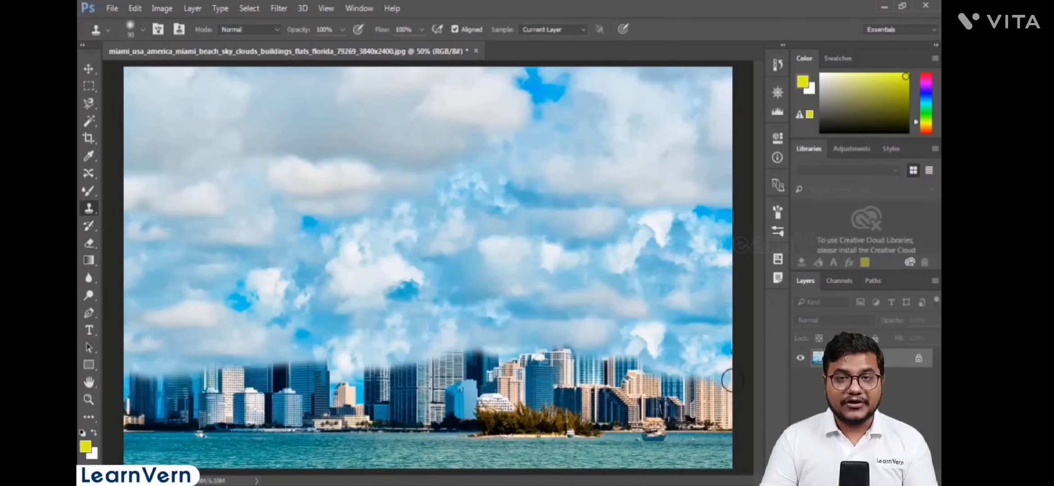
mouse_move(739, 387)
left_mouse_down()
mouse_move(714, 377)
mouse_move(566, 374)
mouse_move(640, 369)
mouse_move(550, 351)
mouse_move(125, 403)
mouse_move(140, 417)
mouse_move(153, 378)
mouse_move(143, 415)
mouse_move(314, 403)
mouse_move(417, 410)
mouse_move(297, 401)
mouse_move(506, 407)
mouse_move(449, 326)
mouse_move(719, 406)
mouse_move(721, 363)
mouse_move(728, 401)
mouse_move(696, 419)
mouse_move(726, 381)
left_mouse_up()
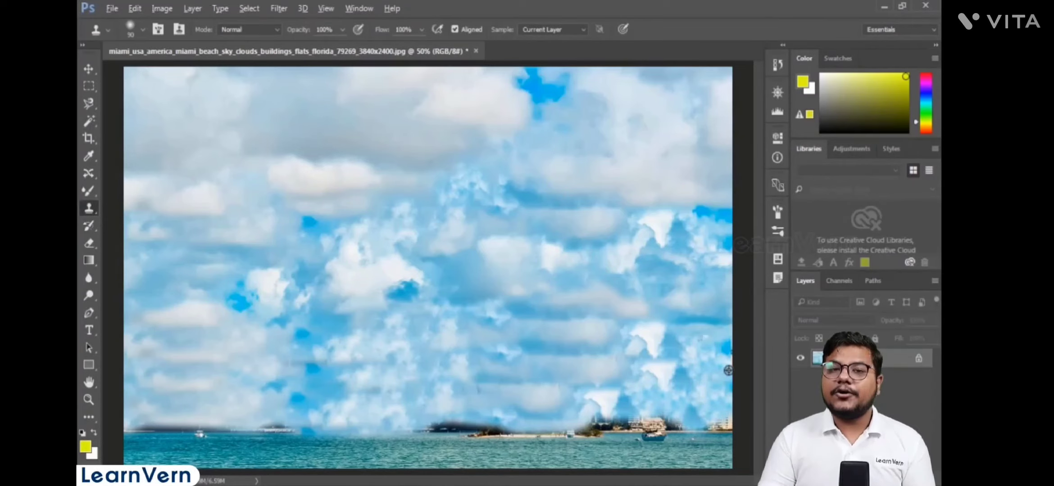
mouse_move(732, 416)
left_mouse_down()
mouse_move(625, 413)
mouse_move(673, 416)
mouse_move(621, 416)
mouse_move(613, 425)
mouse_move(304, 413)
left_mouse_up()
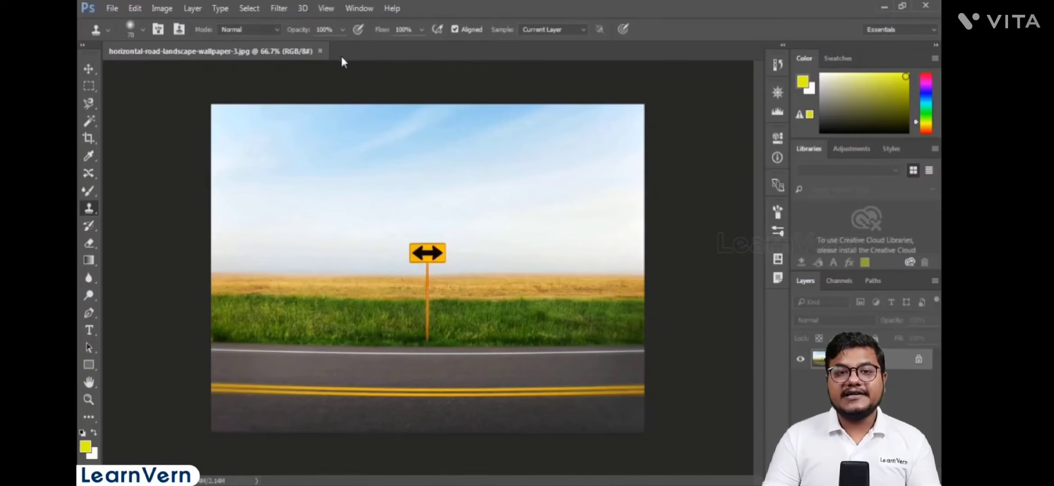
Step: Set the Clone Stamp opacity to 39% and clone the roadside grass faintly into the sky beside the road sign
left_click(350, 30)
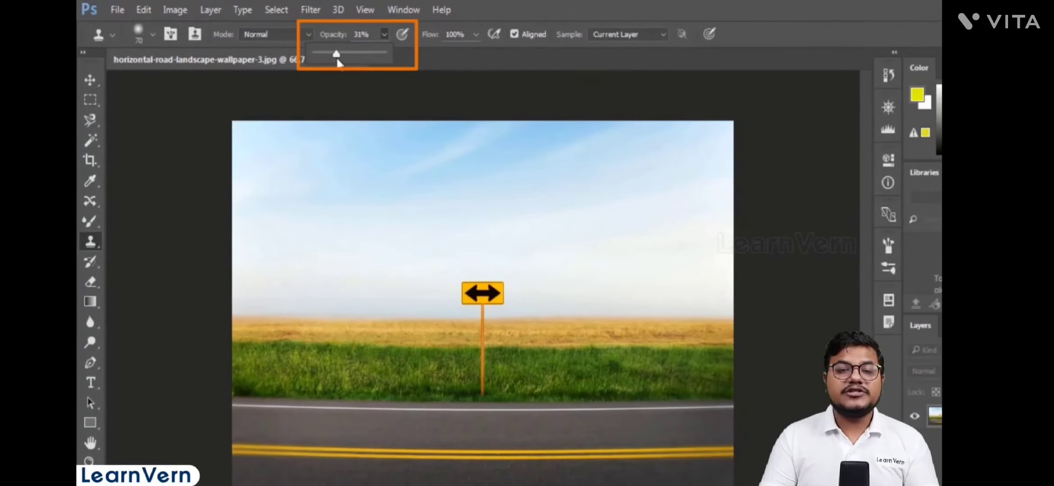
left_click_drag(339, 57, 347, 57)
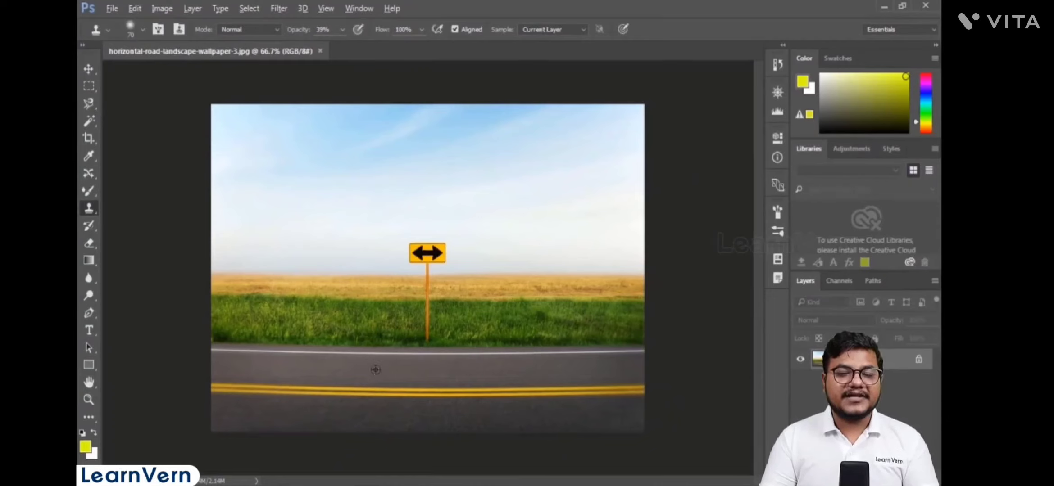
left_click(233, 358, "alt")
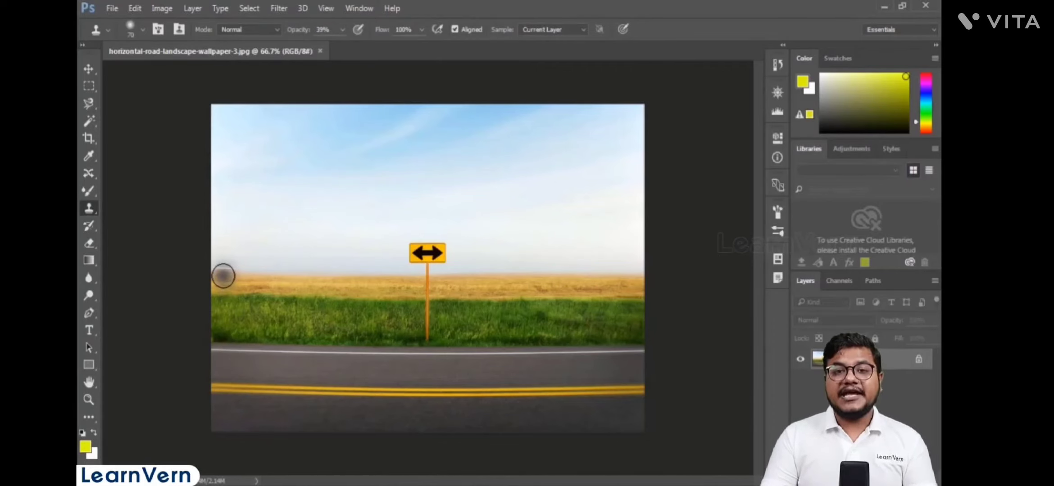
mouse_move(223, 275)
left_mouse_down()
mouse_move(354, 247)
mouse_move(252, 256)
mouse_move(339, 222)
mouse_move(268, 242)
left_mouse_up()
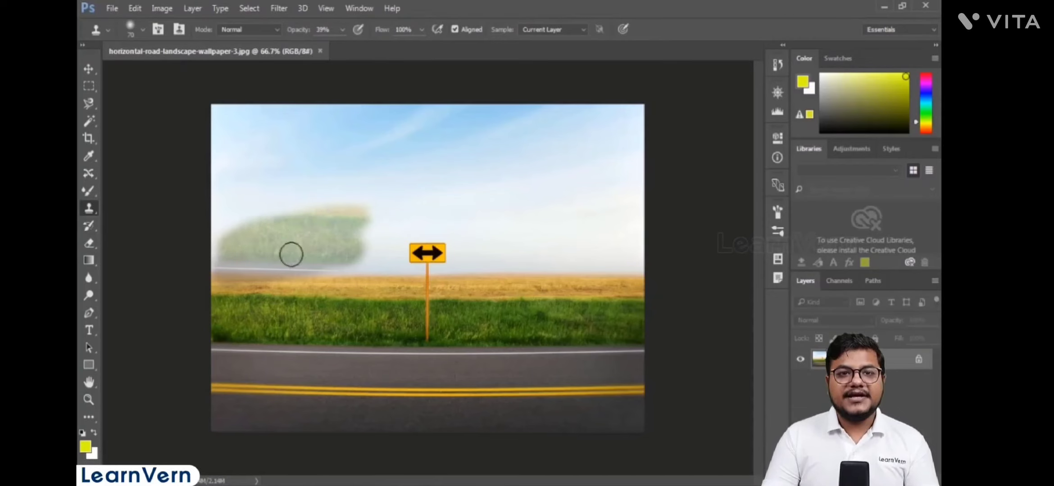
left_click_drag(379, 236, 412, 239)
mouse_move(252, 266)
left_mouse_down()
mouse_move(414, 270)
mouse_move(336, 287)
mouse_move(544, 260)
mouse_move(445, 263)
mouse_move(613, 262)
mouse_move(602, 234)
mouse_move(506, 225)
mouse_move(530, 224)
mouse_move(634, 268)
mouse_move(551, 241)
mouse_move(569, 233)
mouse_move(256, 200)
mouse_move(264, 237)
mouse_move(299, 232)
mouse_move(234, 264)
mouse_move(229, 252)
mouse_move(390, 182)
mouse_move(597, 132)
mouse_move(569, 199)
mouse_move(602, 243)
mouse_move(622, 169)
mouse_move(646, 225)
mouse_move(512, 184)
mouse_move(625, 197)
mouse_move(374, 154)
mouse_move(259, 164)
mouse_move(288, 189)
mouse_move(239, 313)
mouse_move(223, 209)
mouse_move(278, 191)
mouse_move(403, 190)
left_mouse_up()
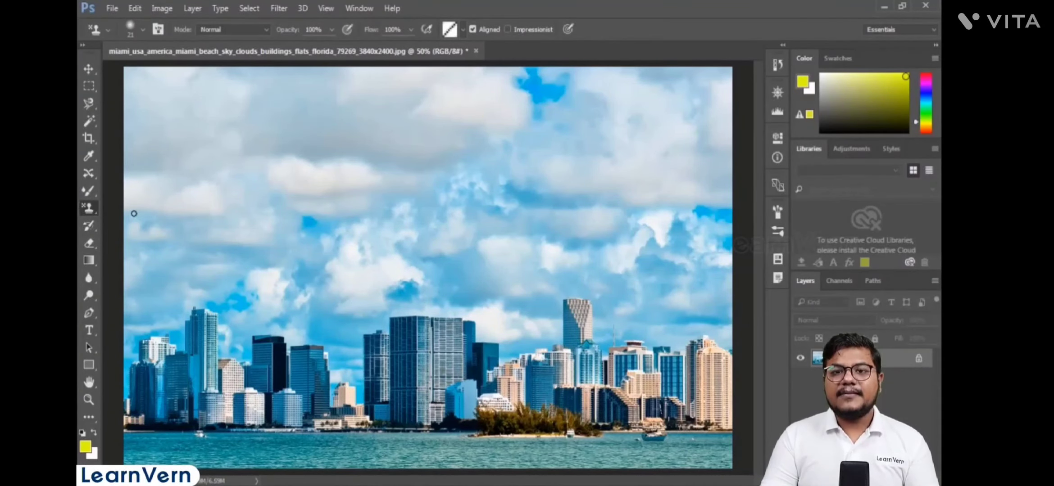
Step: Choose the concentric-squares pattern for the Pattern Stamp, enlarge the brush and paint the pattern over the clouds in the skyline photo
left_click(462, 29)
left_click(468, 79)
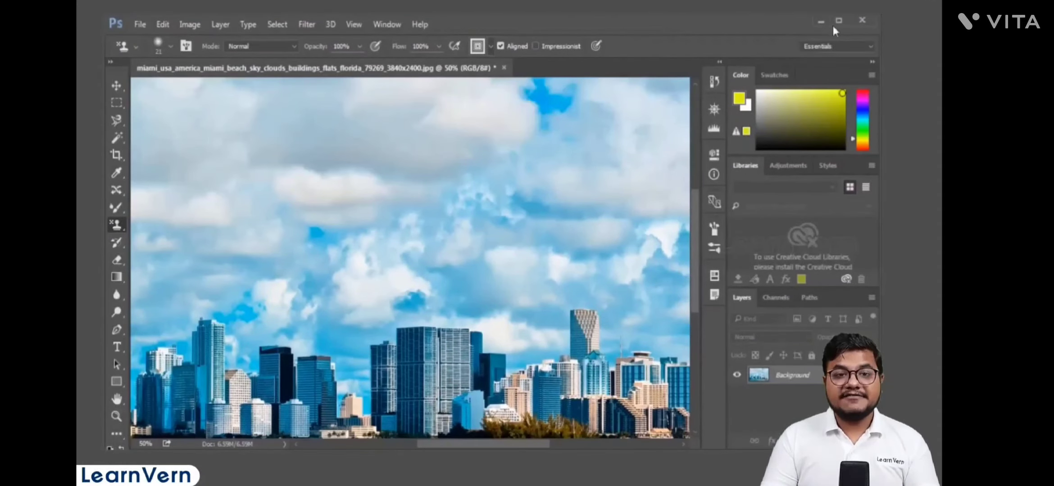
left_click(838, 21)
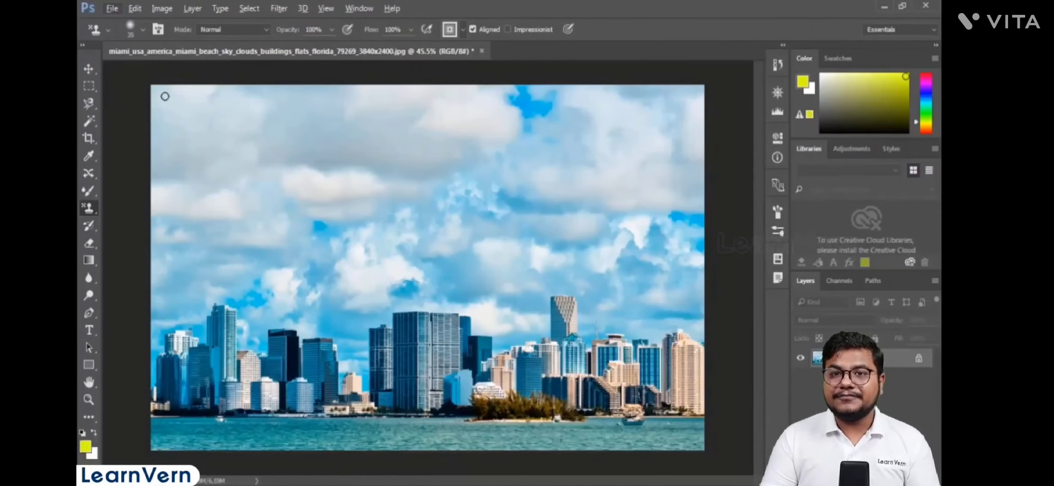
key("bracketright")
key("bracketright")
key("bracketright")
key("bracketright")
mouse_move(160, 95)
left_mouse_down()
mouse_move(477, 193)
mouse_move(198, 163)
left_mouse_up()
mouse_move(428, 153)
left_mouse_down()
mouse_move(592, 158)
mouse_move(444, 176)
mouse_move(595, 182)
mouse_move(718, 167)
mouse_move(685, 175)
mouse_move(328, 160)
left_mouse_up()
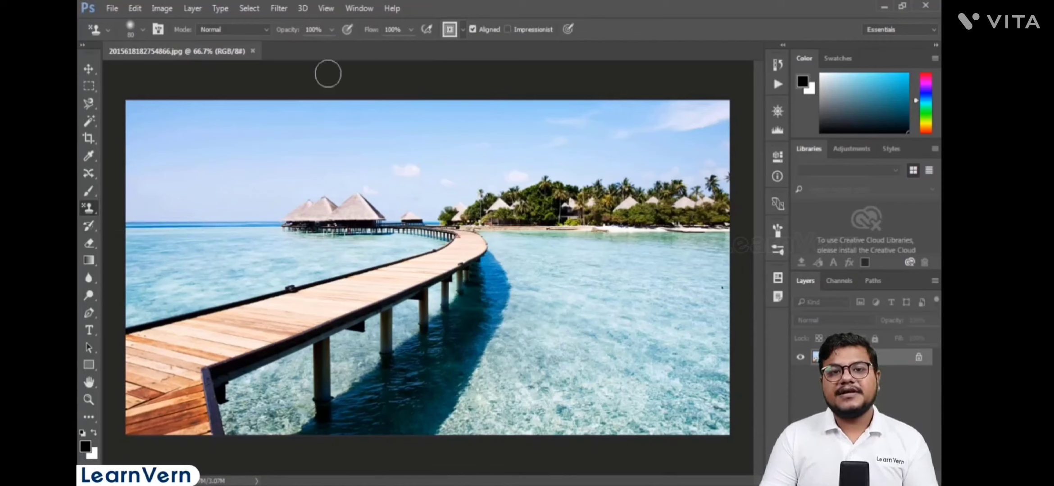
Step: Choose the pale grey textured pattern for the Pattern Stamp in the boardwalk photo
left_click(461, 30)
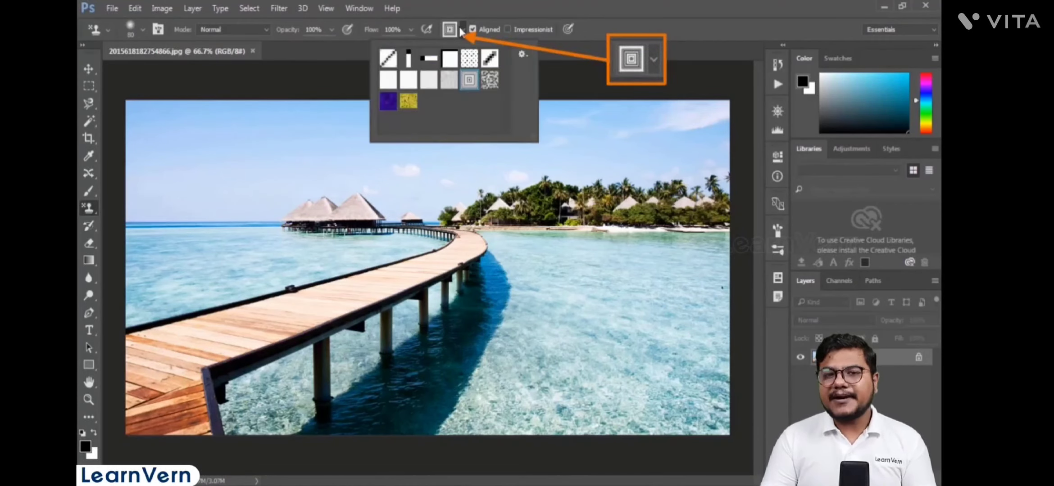
left_click(449, 80)
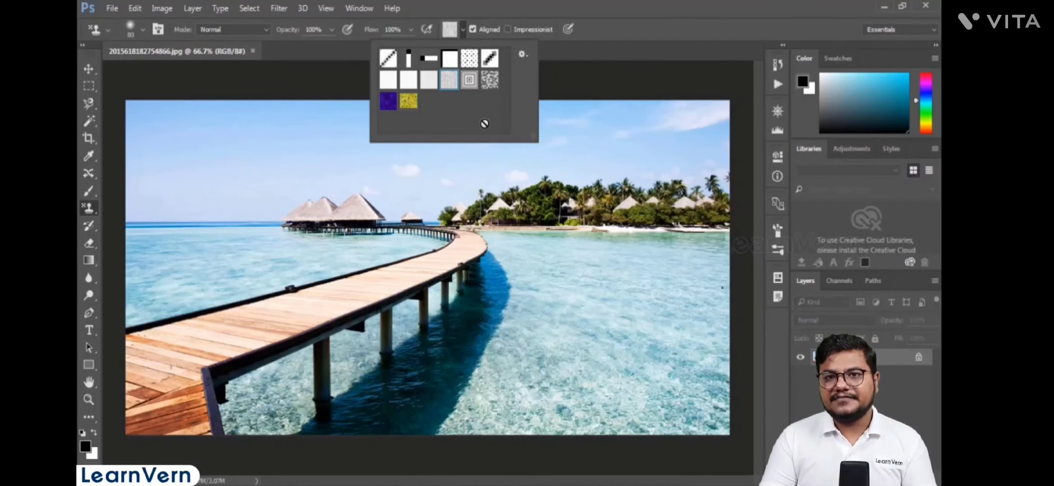
left_click(630, 6)
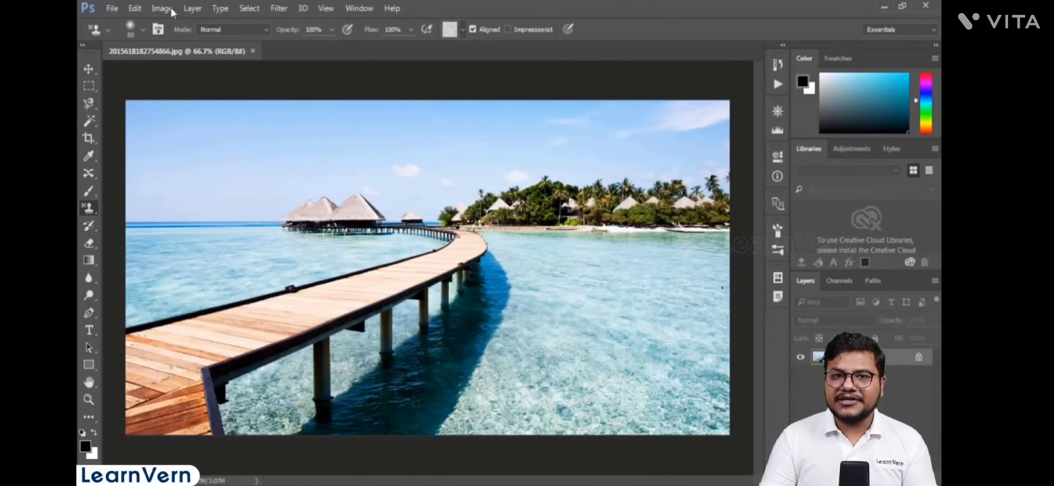
Step: Select a rectangular area of the wooden boardwalk planks and define it as a pattern named Pattern 1
left_click(135, 8)
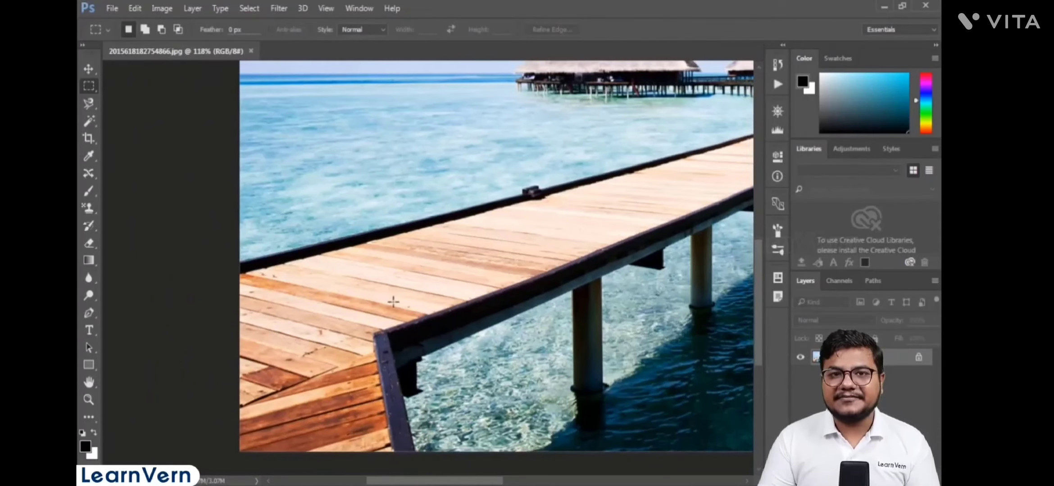
left_click_drag(277, 279, 369, 330)
left_click(134, 8)
left_click(167, 344)
left_click(486, 178)
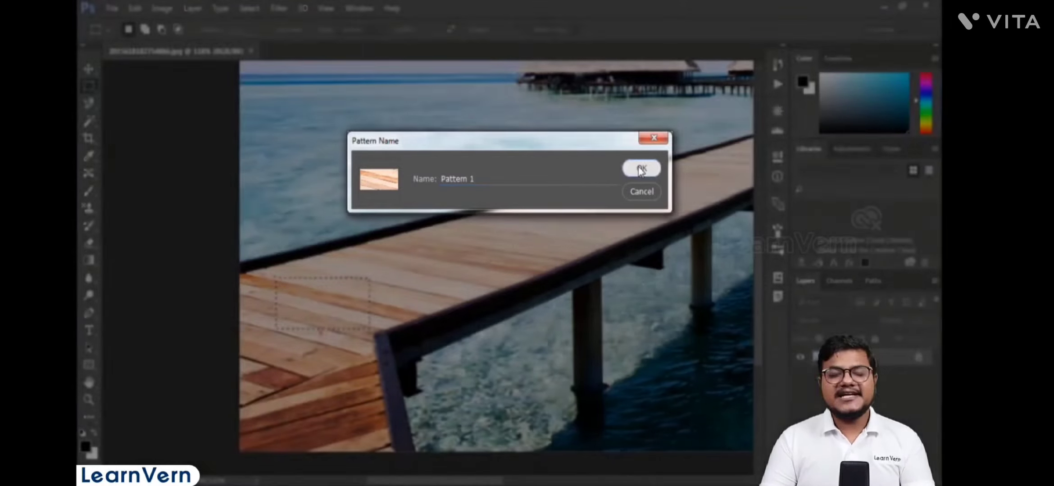
left_click(640, 169)
Step: Activate the Pattern Stamp tool and create a new Web artboard document of 1280 by 800 pixels at 72 pixels per inch
left_click(89, 208)
left_click(112, 8)
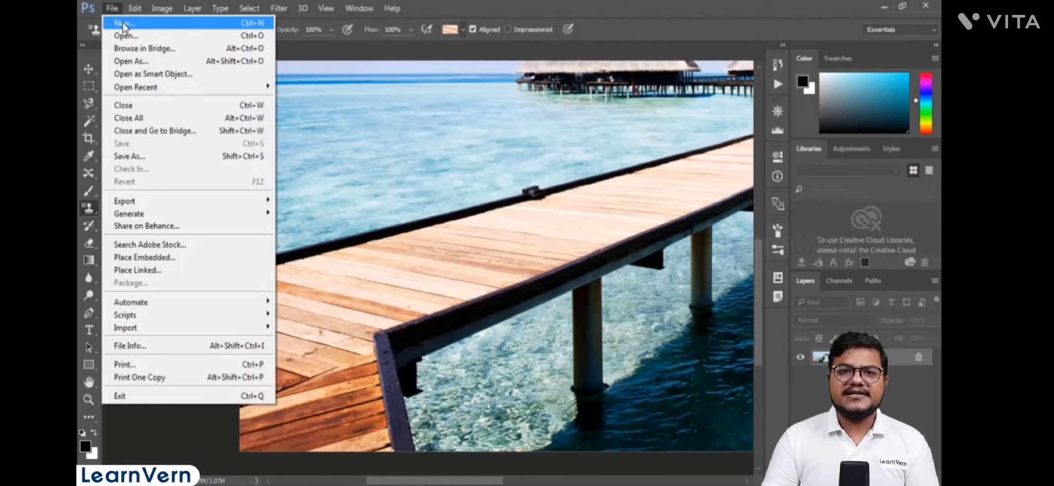
left_click(122, 24)
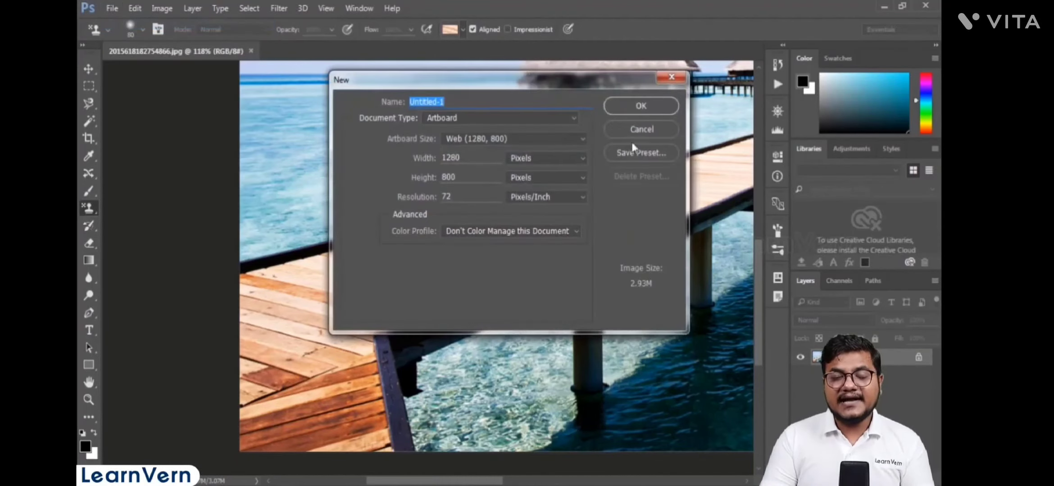
left_click(640, 107)
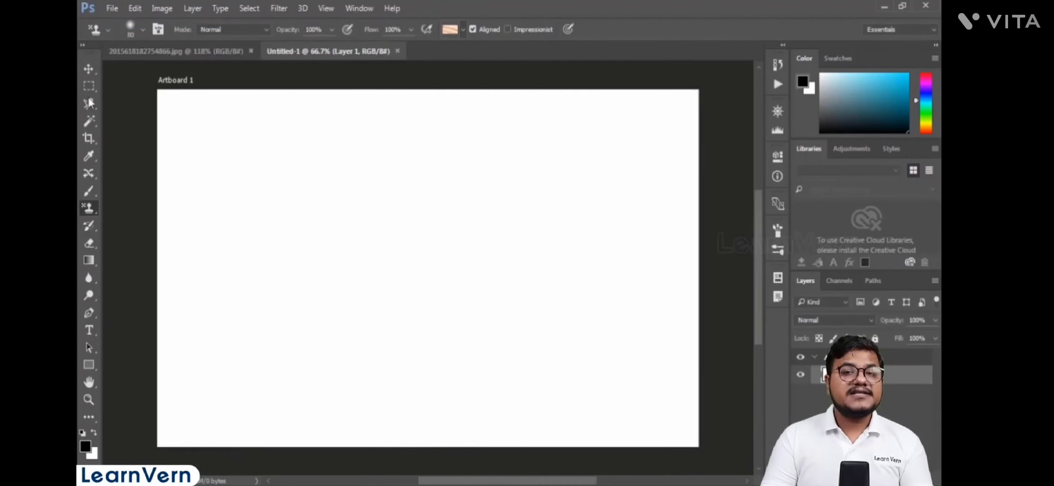
Step: Enlarge the Pattern Stamp brush to 300 px and paint the wooden plank pattern across the entire artboard
left_click(463, 30)
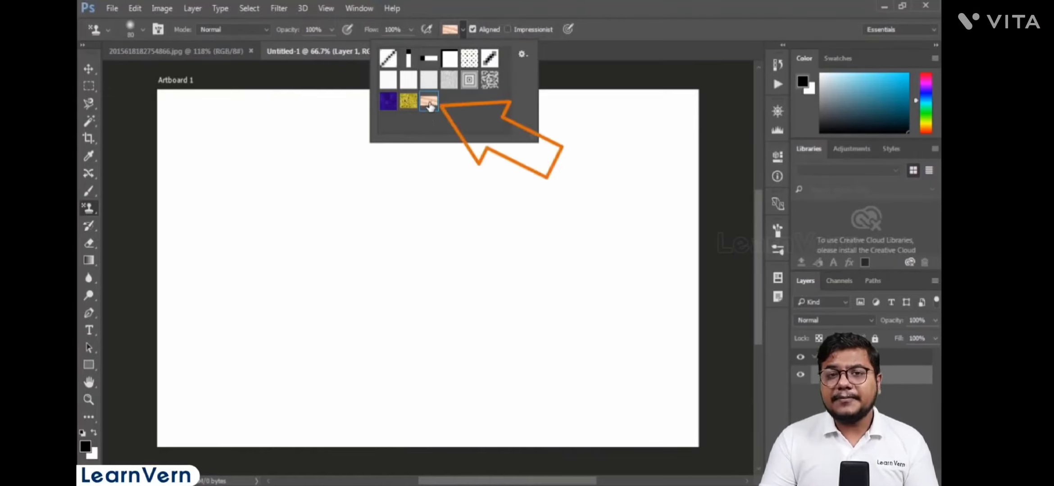
key("bracketright")
key("bracketright")
key("bracketright")
key("bracketright")
key("bracketright")
key("bracketright")
key("bracketright")
key("bracketright")
mouse_move(194, 126)
left_mouse_down()
mouse_move(581, 427)
mouse_move(501, 427)
left_mouse_up()
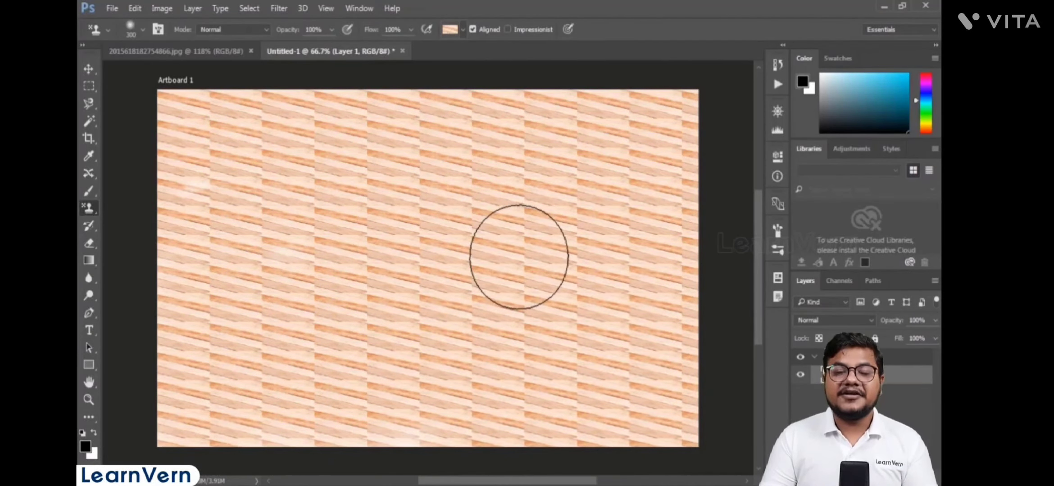
Step: Open the list of additional pattern libraries for the Pattern Stamp
left_click(463, 28)
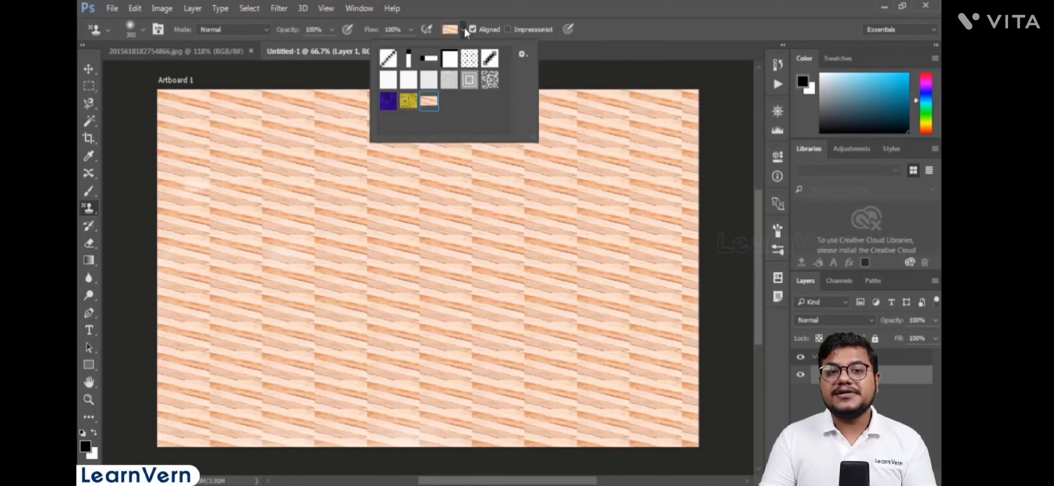
left_click(529, 56)
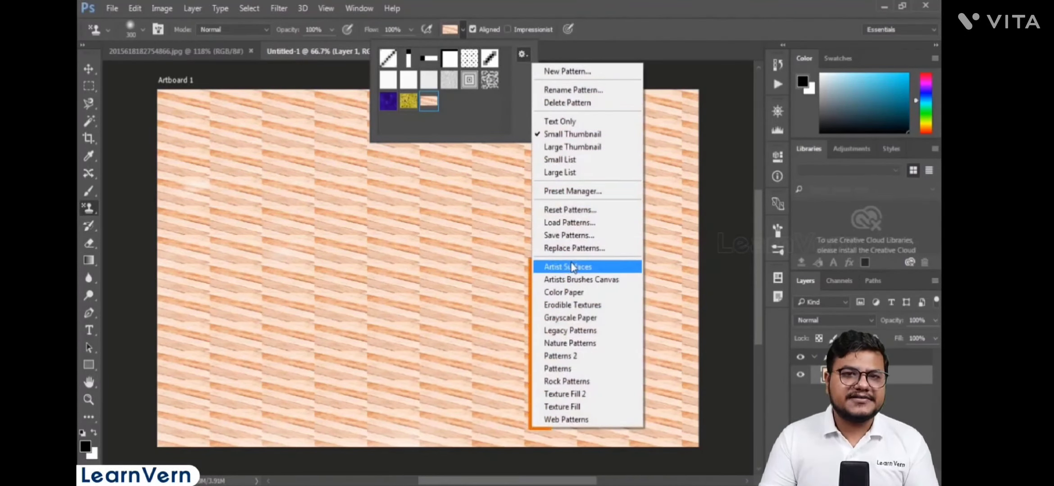